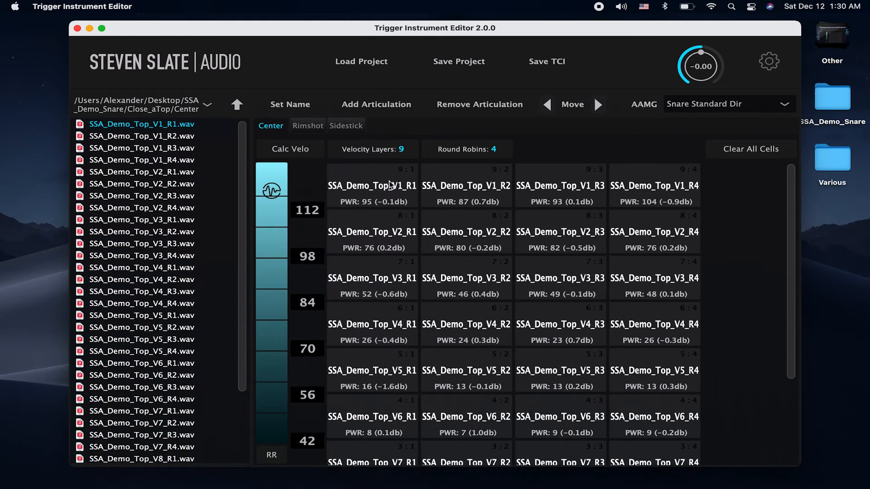
# Set the uppermost velocity split to 107 and the one below it to 72
pyautogui.click(784, 104)
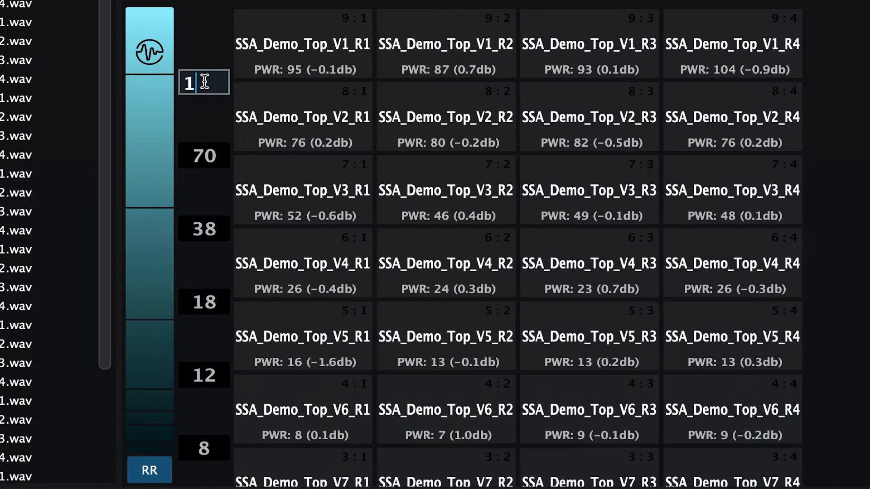
pyautogui.write('07')
pyautogui.press('Tab')
pyautogui.write('72')
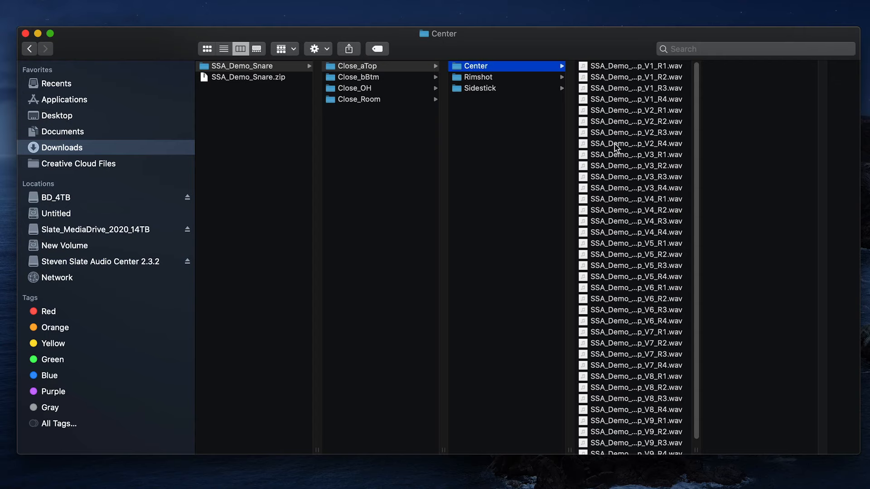
pyautogui.scroll(-1, 634, 204)
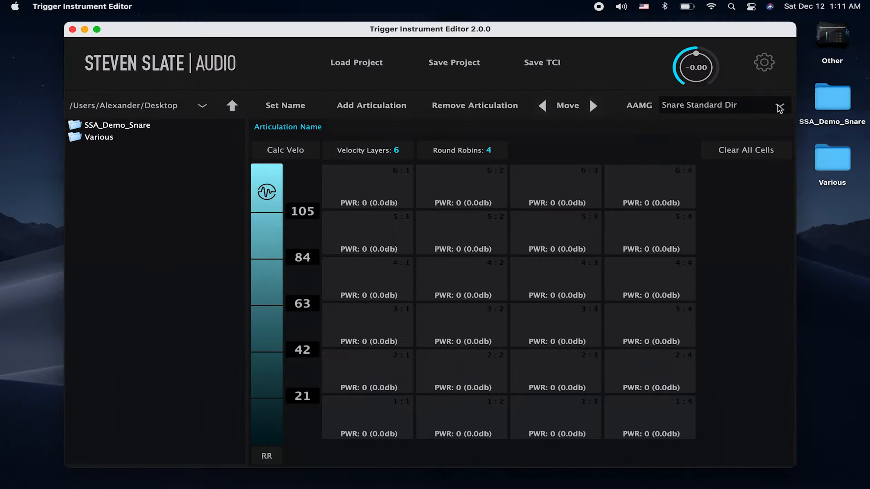
# Look through the available AAMG instrument types without changing the selection
pyautogui.click(780, 108)
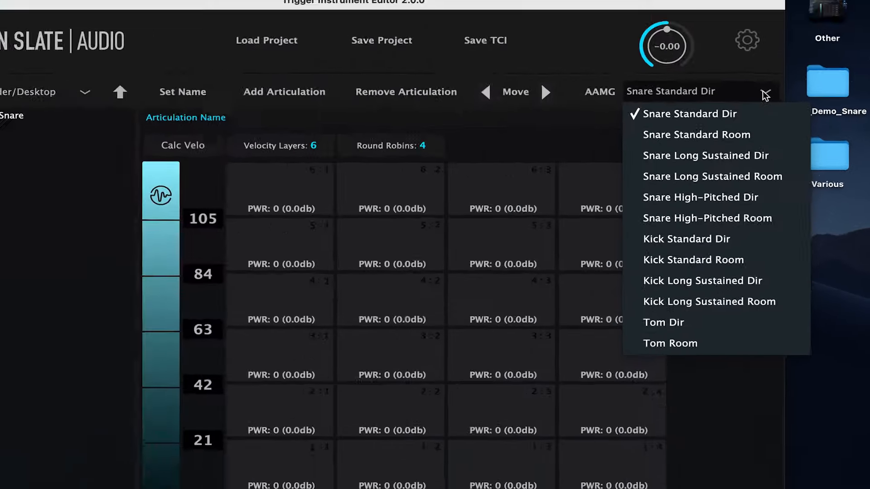
pyautogui.click(721, 52)
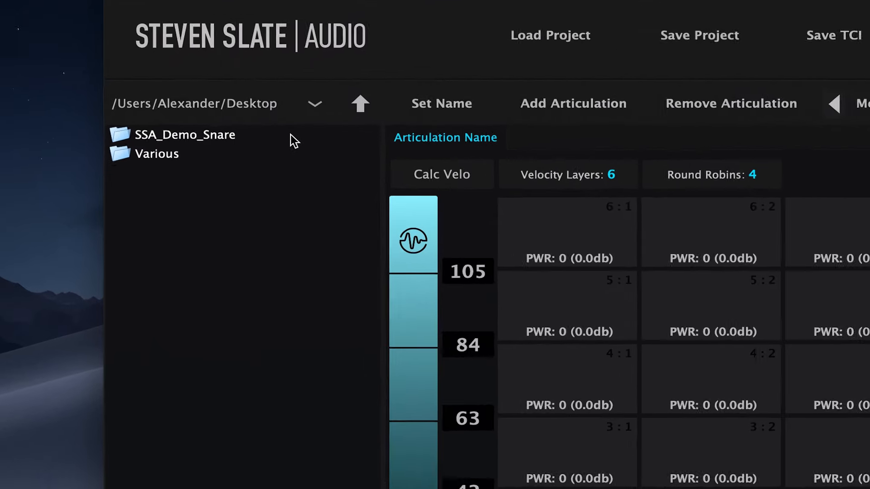
# Browse from the Desktop to the SSA_Demo_Snare/Close_aTop/Center sample folder in the file browser
pyautogui.doubleClick(243, 138)
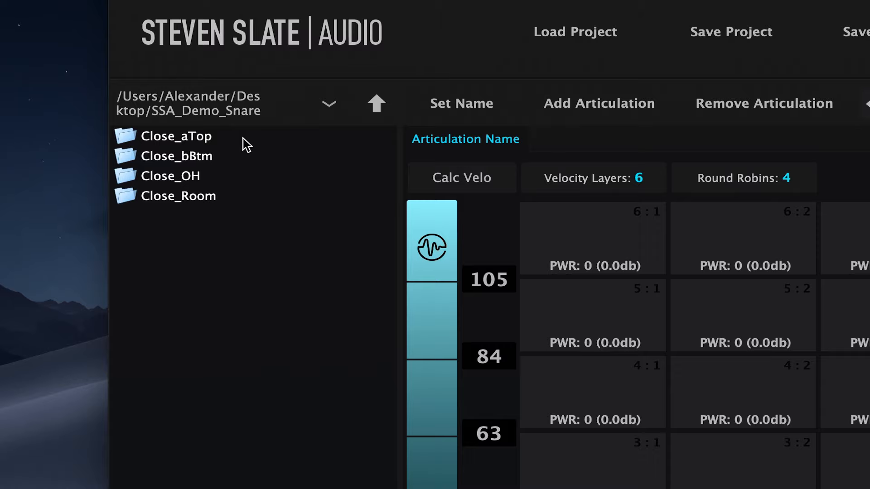
pyautogui.click(329, 105)
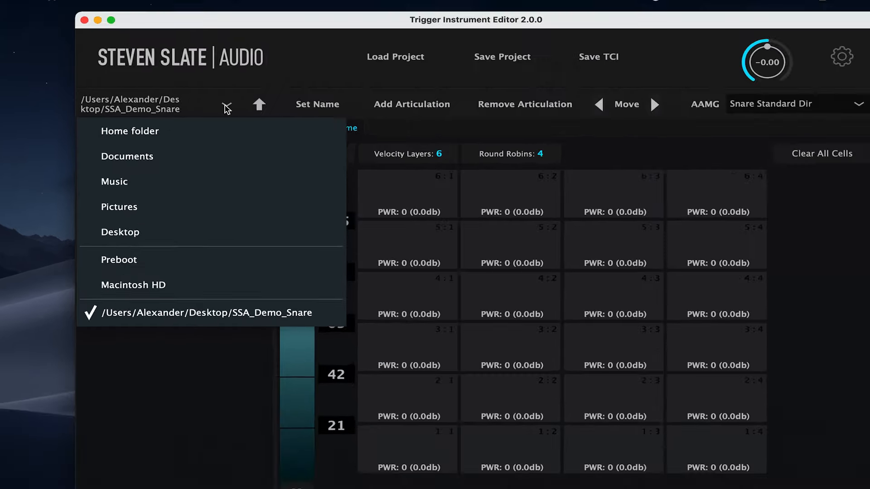
pyautogui.click(328, 106)
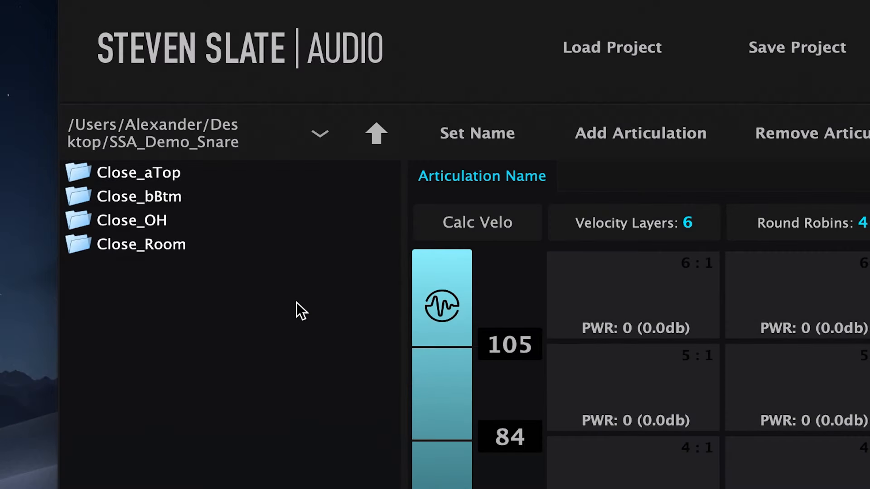
pyautogui.doubleClick(171, 168)
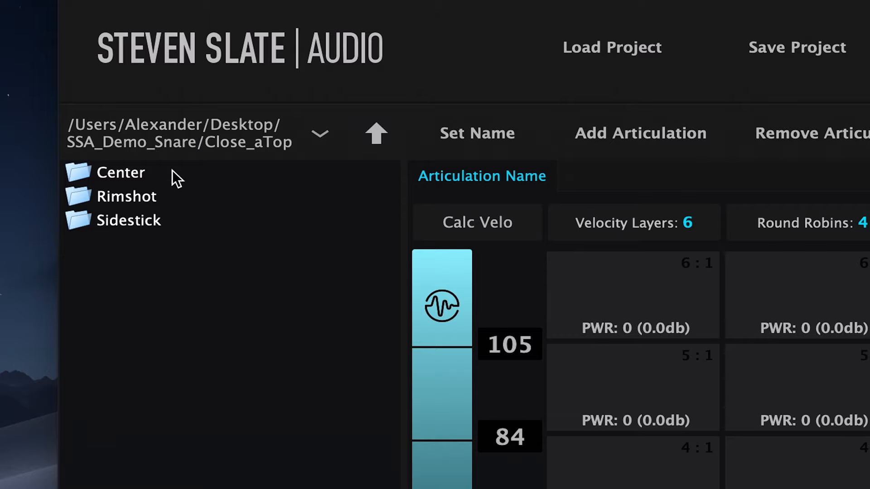
pyautogui.doubleClick(173, 170)
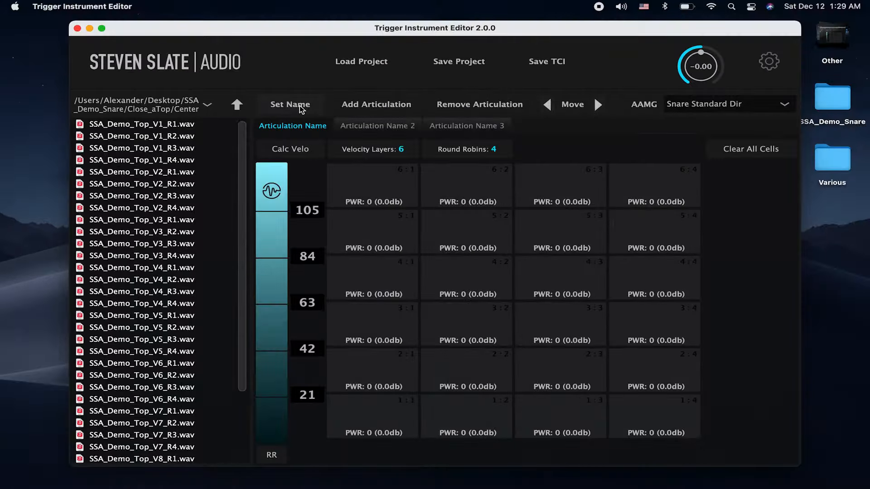
# Name the three articulations Center, Rimshot and Sidestick, in that order
pyautogui.click(480, 133)
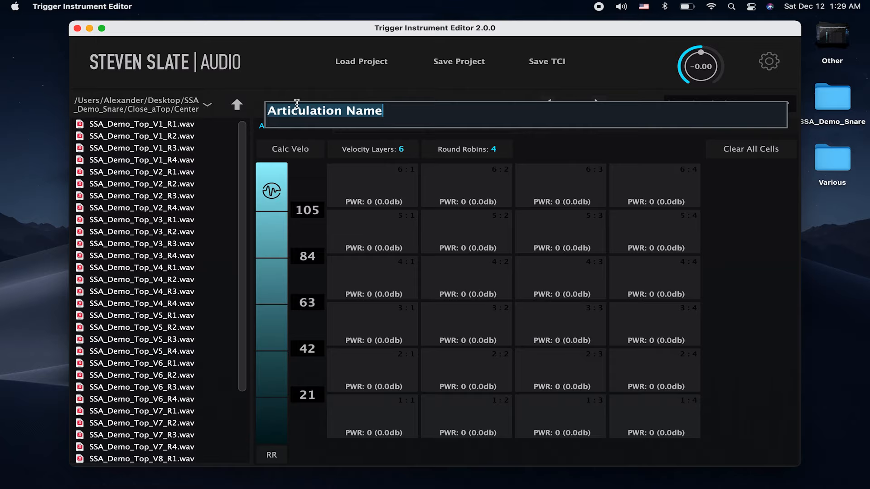
pyautogui.write('Center')
pyautogui.press('Return')
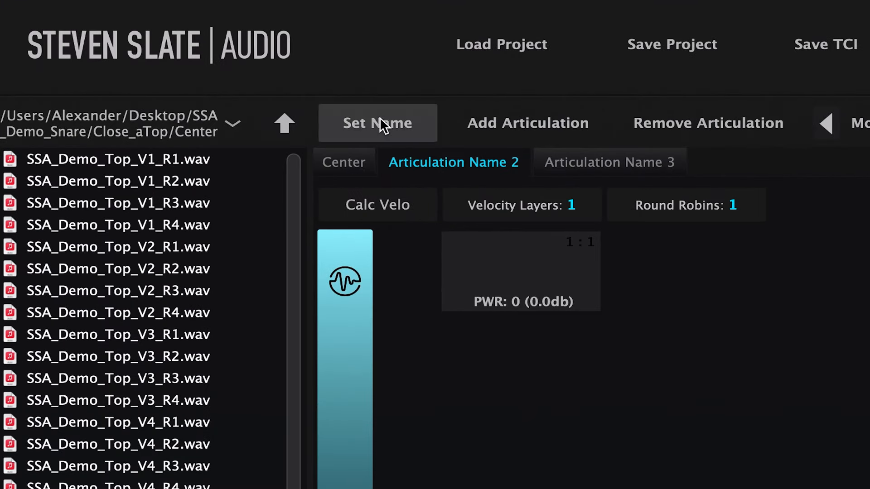
pyautogui.click(380, 118)
pyautogui.write('Rimshot')
pyautogui.press('Return')
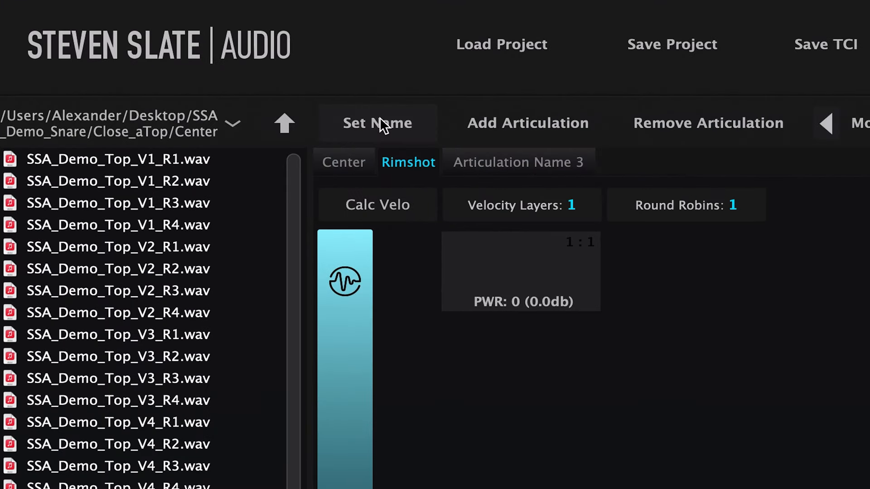
pyautogui.click(379, 122)
pyautogui.write('Sidest')
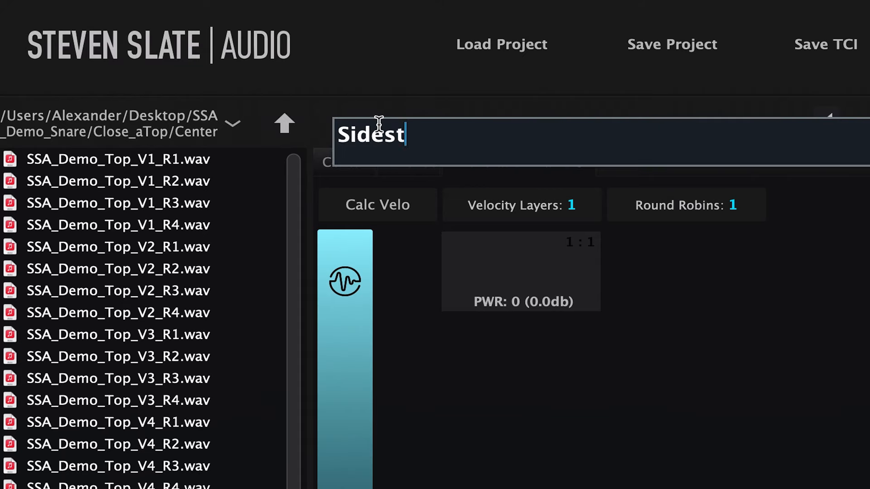
pyautogui.write('ick')
pyautogui.press('Return')
# Set the Center articulation to 9 velocity layers
pyautogui.click(354, 166)
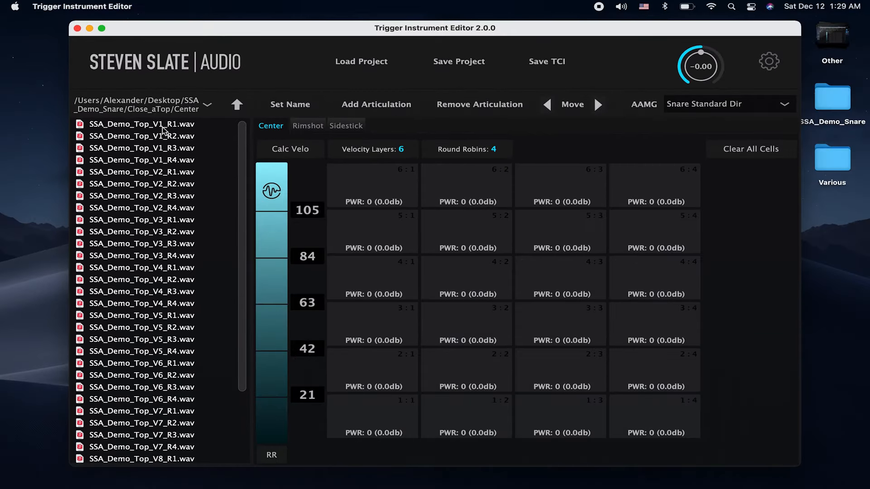
pyautogui.scroll(-3, 154, 169)
pyautogui.scroll(3, 154, 169)
pyautogui.scroll(-3, 154, 169)
pyautogui.scroll(3, 154, 169)
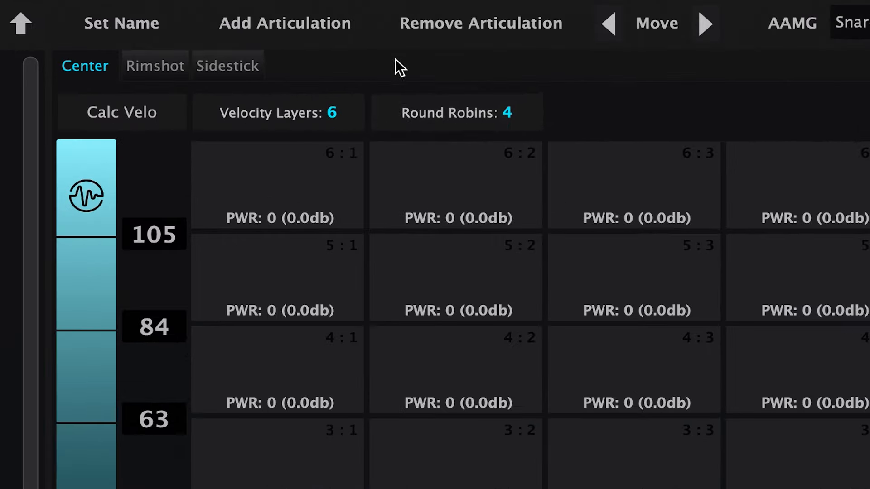
pyautogui.click(330, 114)
pyautogui.write('9')
pyautogui.press('Return')
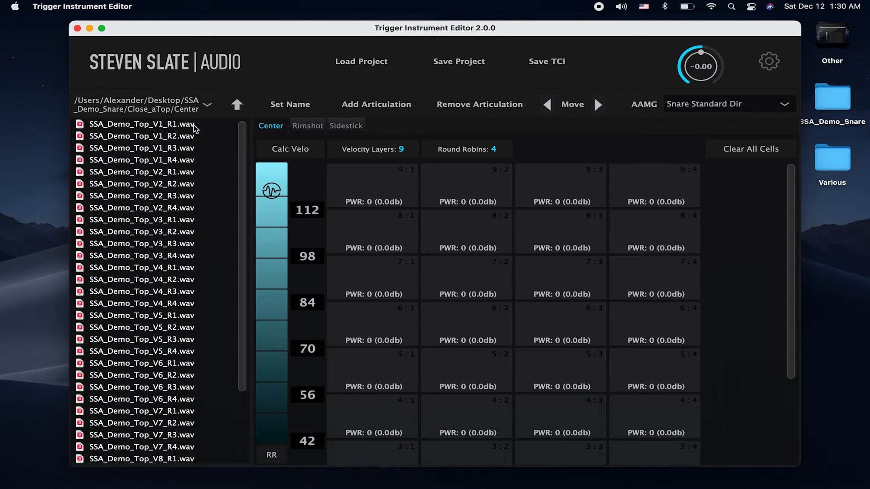
# Load all Center samples from V1_R1 through V9_R4 into the grid, starting at cell 9:1
pyautogui.click(192, 125)
pyautogui.scroll(-5, 196, 329)
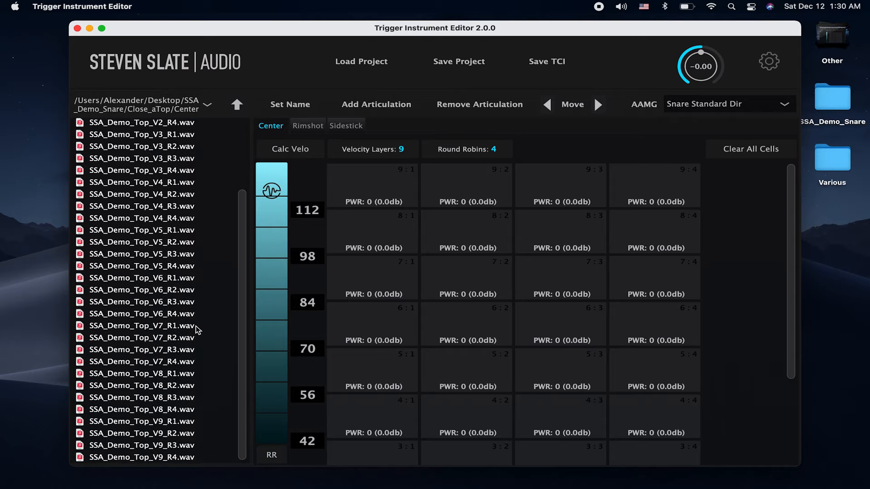
pyautogui.keyDown('shift'); pyautogui.click(186, 457); pyautogui.keyUp('shift')
pyautogui.scroll(5, 188, 229)
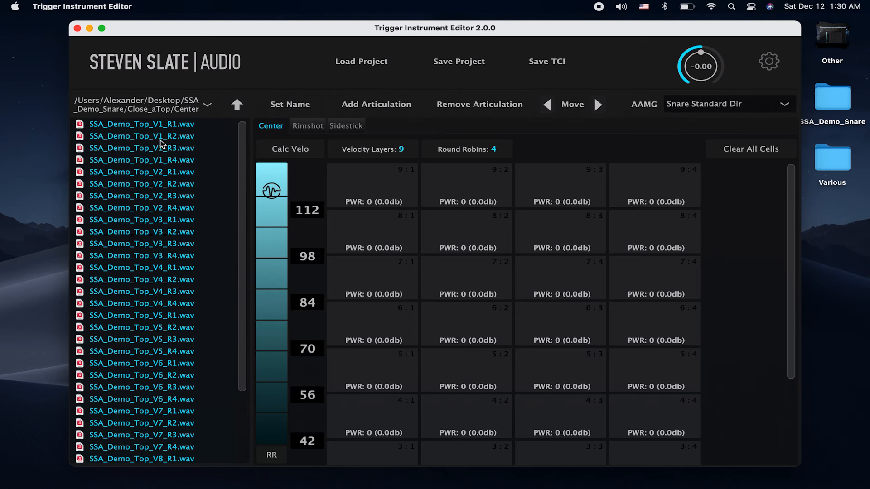
pyautogui.moveTo(163, 132); pyautogui.dragTo(390, 180)
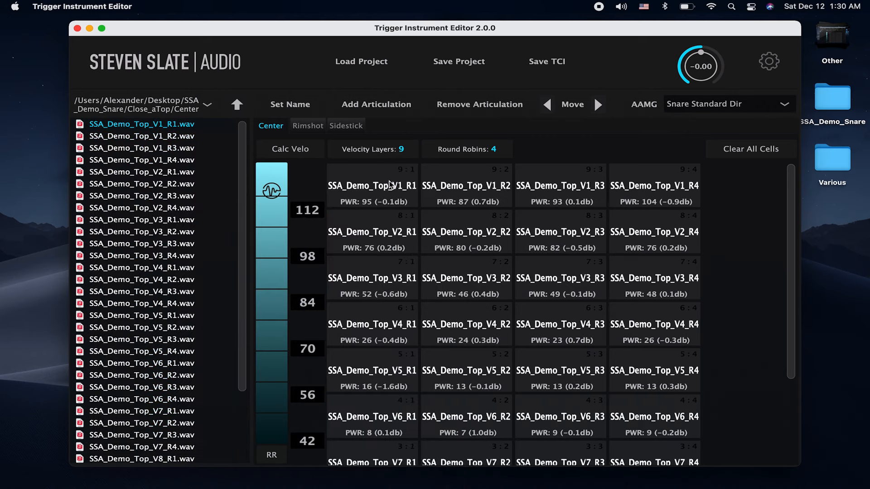
pyautogui.scroll(-3, 405, 265)
pyautogui.scroll(3, 404, 265)
# Load the 36 selected Center samples from the Finder window into the empty grid, starting at cell 9:1
pyautogui.click(773, 470)
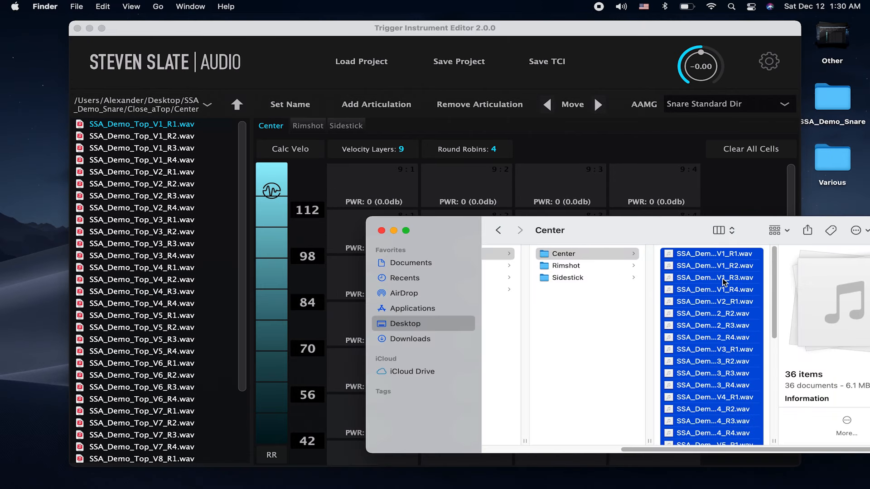
pyautogui.moveTo(714, 258); pyautogui.dragTo(373, 190)
pyautogui.click(394, 231)
pyautogui.moveTo(466, 190)
pyautogui.mouseDown()
pyautogui.moveTo(643, 195)
pyautogui.moveTo(467, 191)
pyautogui.mouseUp()
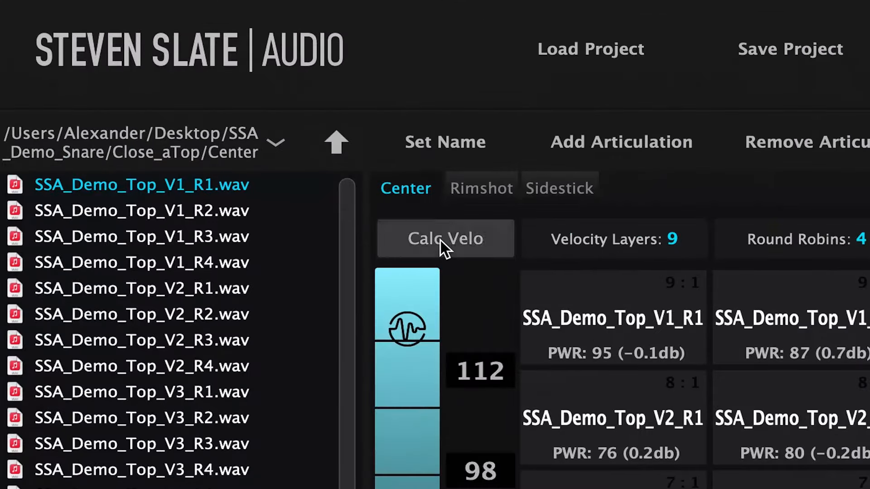
# Calculate the Center articulation's velocity splits automatically and turn on RR
pyautogui.click(441, 240)
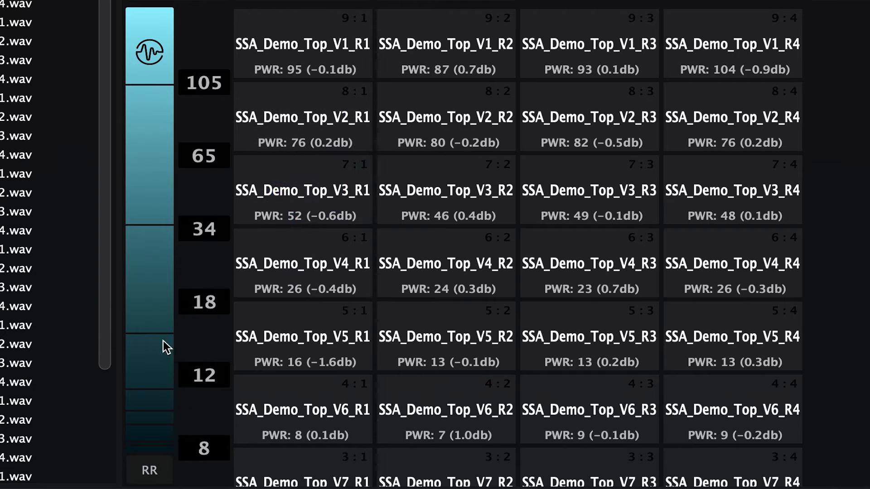
pyautogui.click(151, 470)
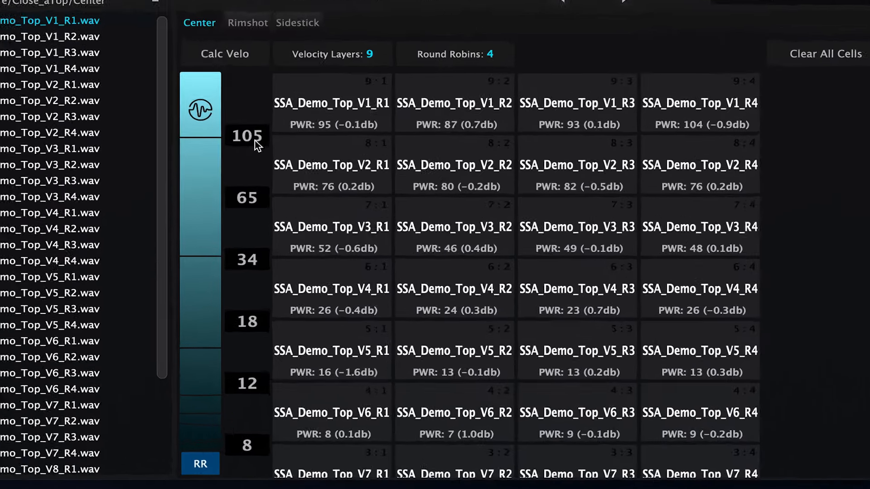
# Raise the upper three Center velocity splits to 108, 70 and 38
pyautogui.moveTo(318, 214); pyautogui.dragTo(309, 190)
pyautogui.moveTo(202, 153); pyautogui.dragTo(205, 104)
pyautogui.moveTo(203, 227); pyautogui.dragTo(214, 219)
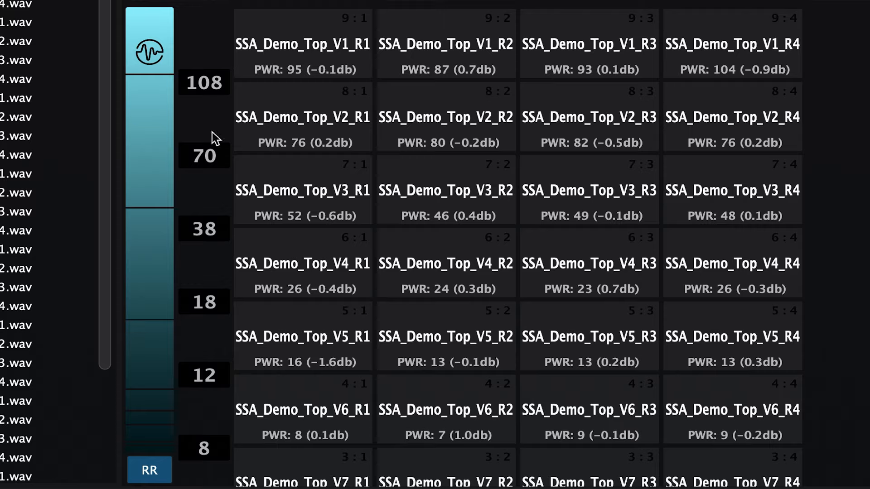
# Set the upper three Center velocity splits to 107, 87 and 77
pyautogui.doubleClick(204, 82)
pyautogui.press('BackSpace')
pyautogui.write('7')
pyautogui.press('Return')
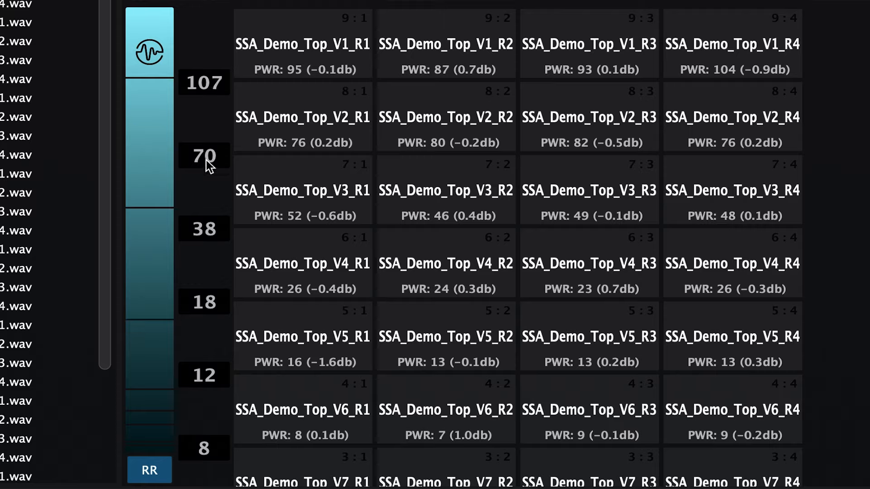
pyautogui.doubleClick(206, 156)
pyautogui.press('BackSpace')
pyautogui.press('BackSpace')
pyautogui.write('87')
pyautogui.press('Return')
pyautogui.doubleClick(204, 229)
pyautogui.press('BackSpace')
pyautogui.press('BackSpace')
pyautogui.write('40')
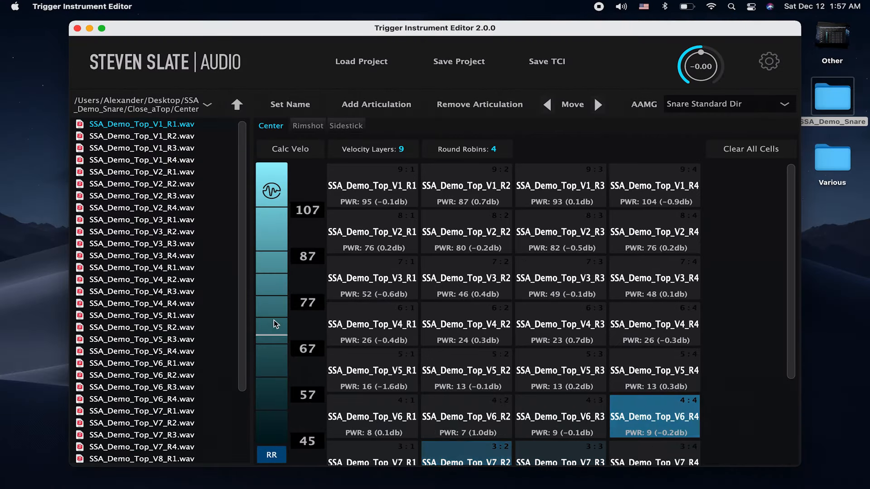
# Audition the Center samples at rising velocities on the velocity strip, from the middle layers to the top
pyautogui.click(274, 313)
pyautogui.click(275, 301)
pyautogui.click(276, 282)
pyautogui.click(274, 258)
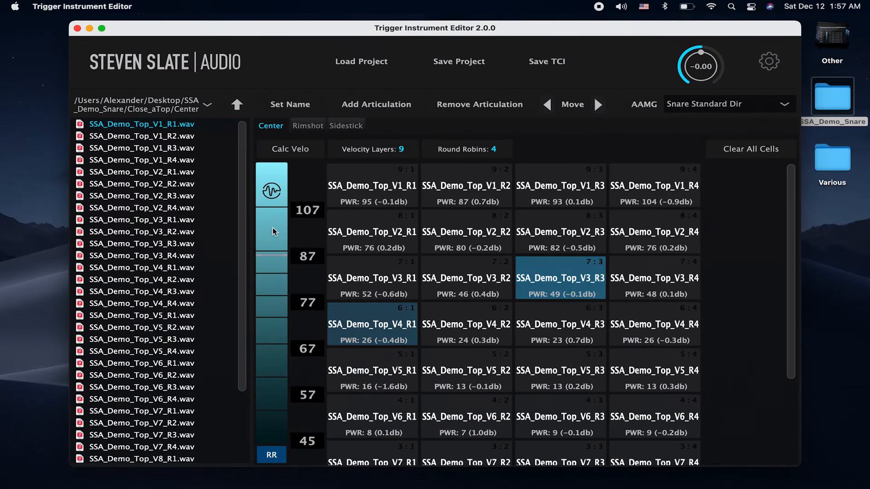
pyautogui.click(273, 232)
pyautogui.click(275, 216)
pyautogui.click(277, 205)
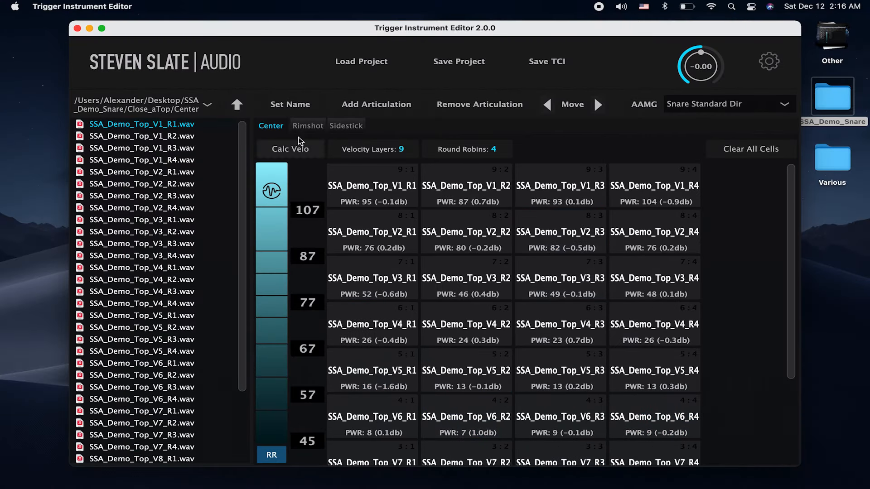
# Switch to the Rimshot articulation and open the Close_aTop/Rimshot sample folder in the file browser
pyautogui.click(308, 126)
pyautogui.click(237, 105)
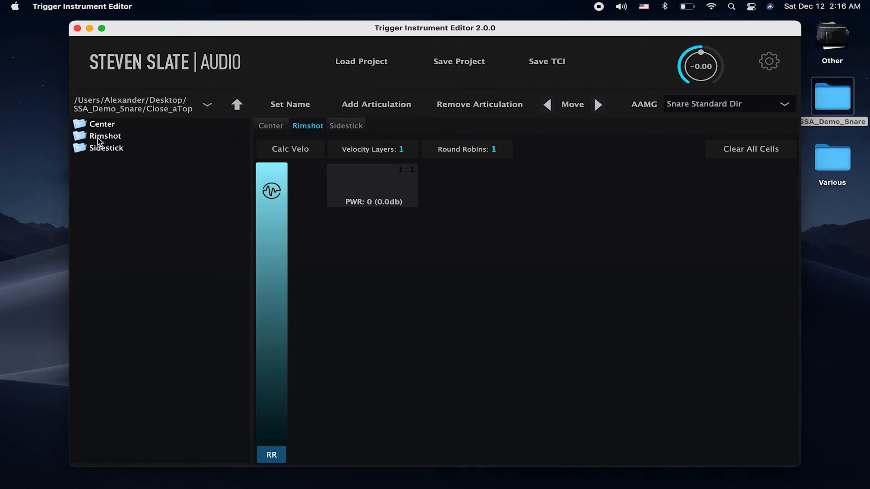
pyautogui.doubleClick(97, 137)
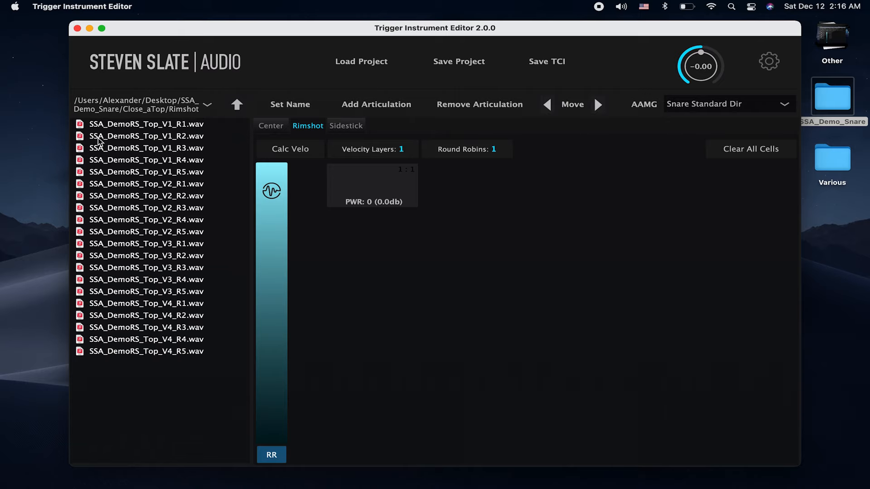
# Set the Rimshot articulation to 4 velocity layers and 5 round robins
pyautogui.click(400, 150)
pyautogui.write('4')
pyautogui.press('Return')
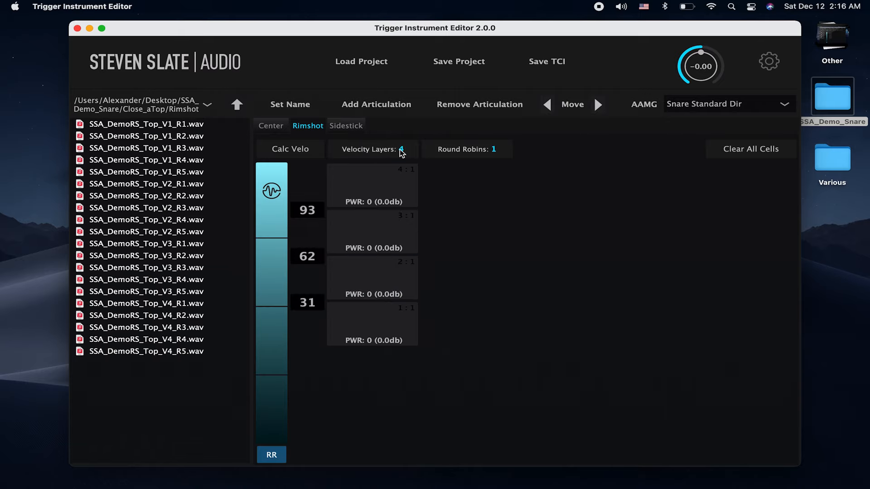
pyautogui.click(493, 150)
pyautogui.write('5')
pyautogui.press('Return')
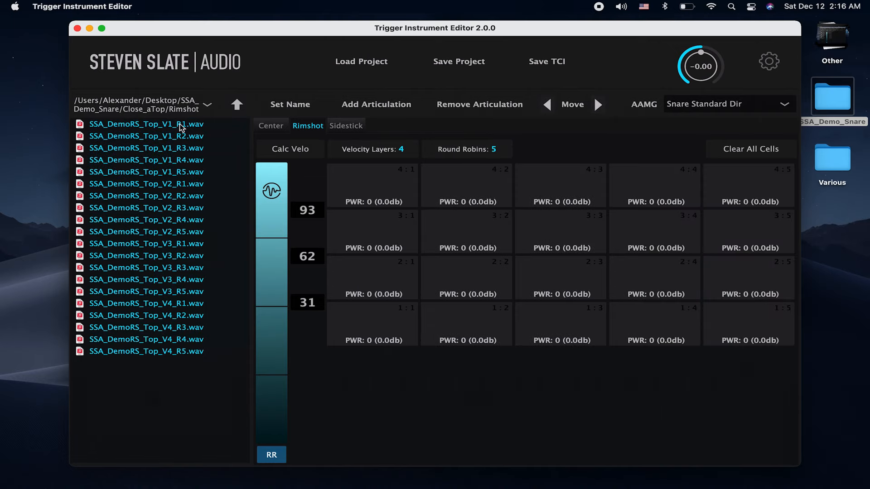
# Load all Rimshot samples into the grid starting at cell 4:1 and calculate their velocity splits automatically
pyautogui.moveTo(188, 129); pyautogui.dragTo(363, 188)
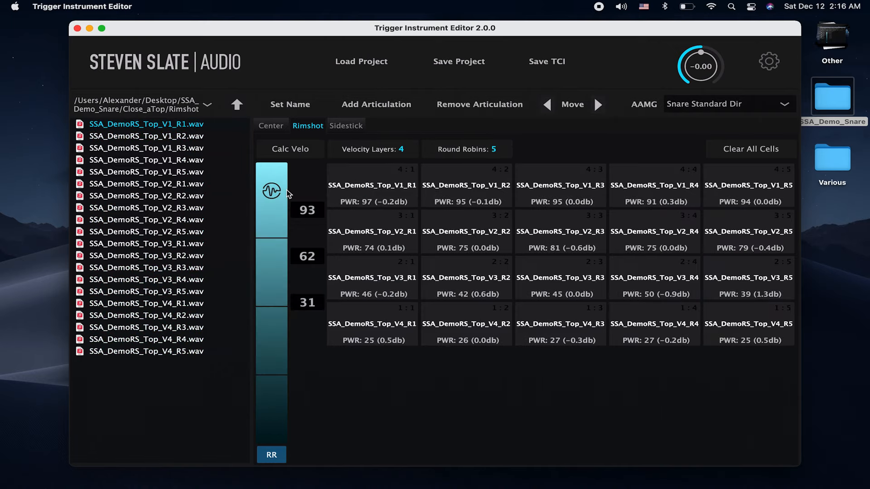
pyautogui.click(288, 154)
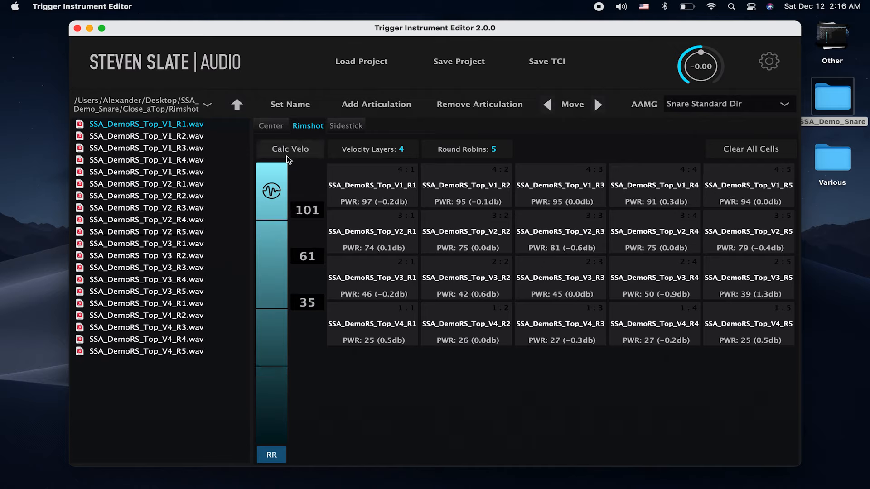
# Audition the Rimshot samples at rising velocities on the velocity strip, from the softest layer to the loudest
pyautogui.click(274, 415)
pyautogui.click(275, 381)
pyautogui.click(275, 338)
pyautogui.click(275, 319)
pyautogui.click(275, 302)
pyautogui.click(274, 277)
pyautogui.click(273, 258)
pyautogui.click(272, 239)
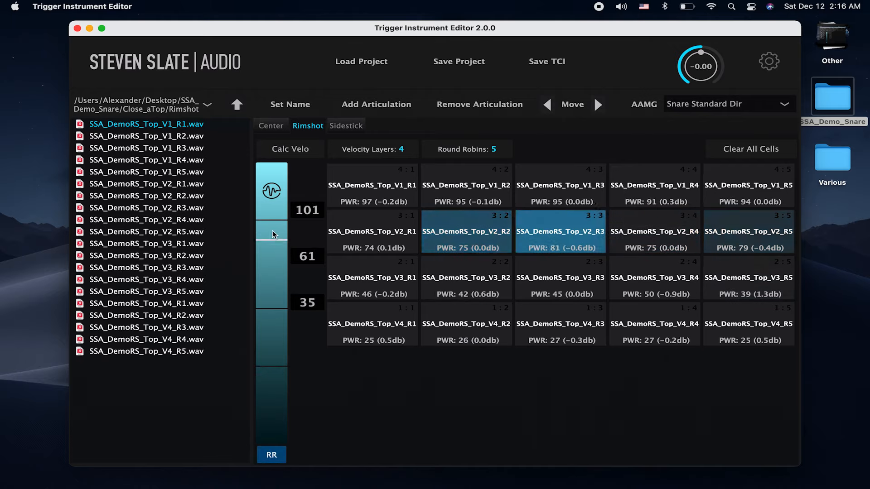
pyautogui.click(272, 231)
pyautogui.click(272, 223)
pyautogui.click(273, 210)
pyautogui.click(273, 205)
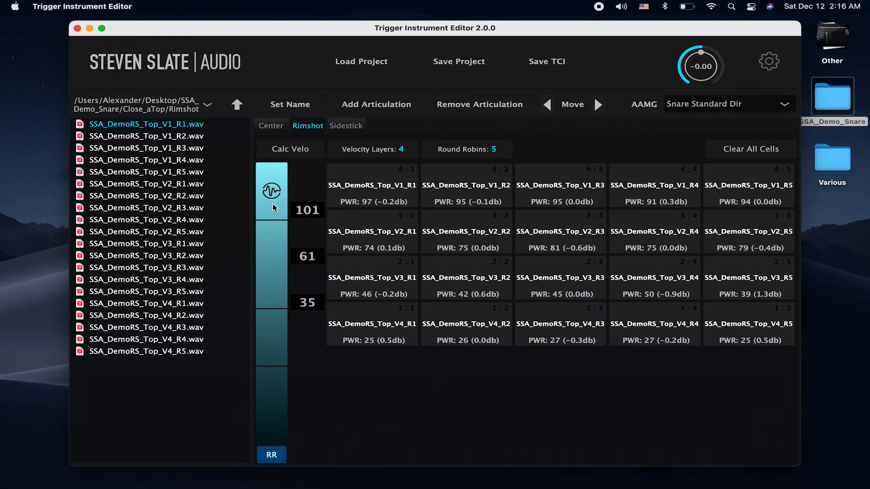
# Switch to the Sidestick articulation and its sample folder, and set it to 5 velocity layers and 4 round robins
pyautogui.click(358, 126)
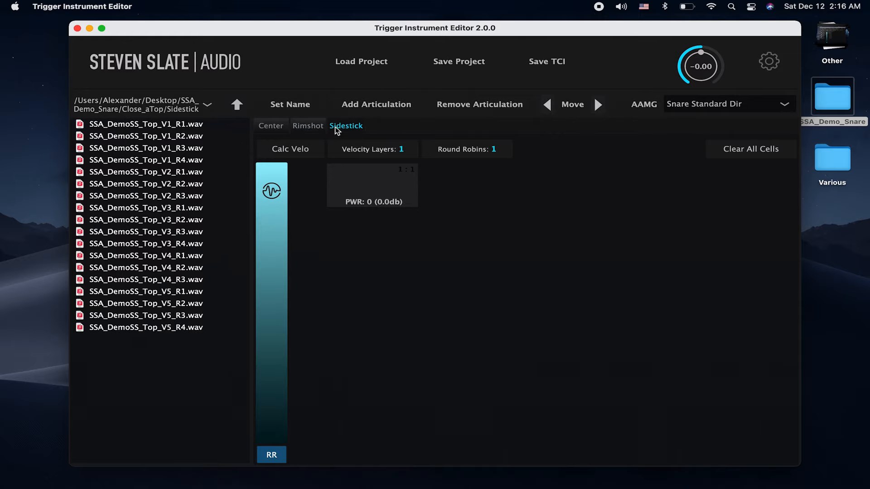
pyautogui.click(401, 149)
pyautogui.write('5')
pyautogui.press('Return')
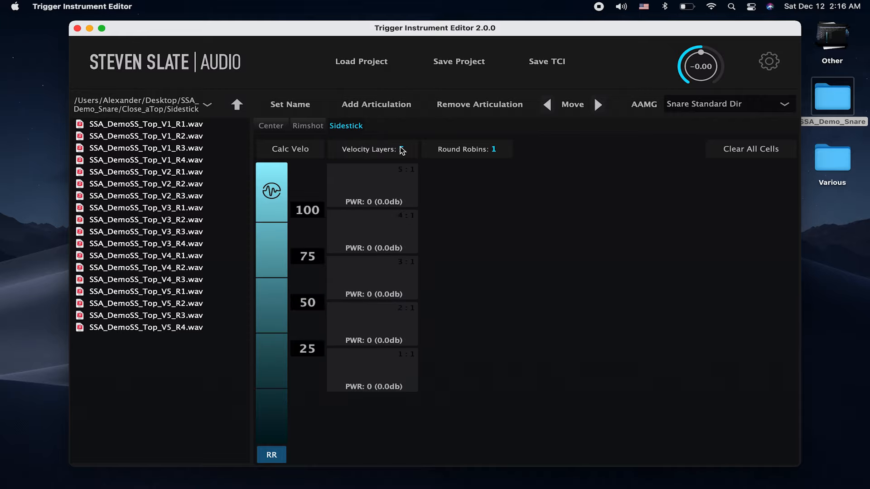
pyautogui.click(494, 149)
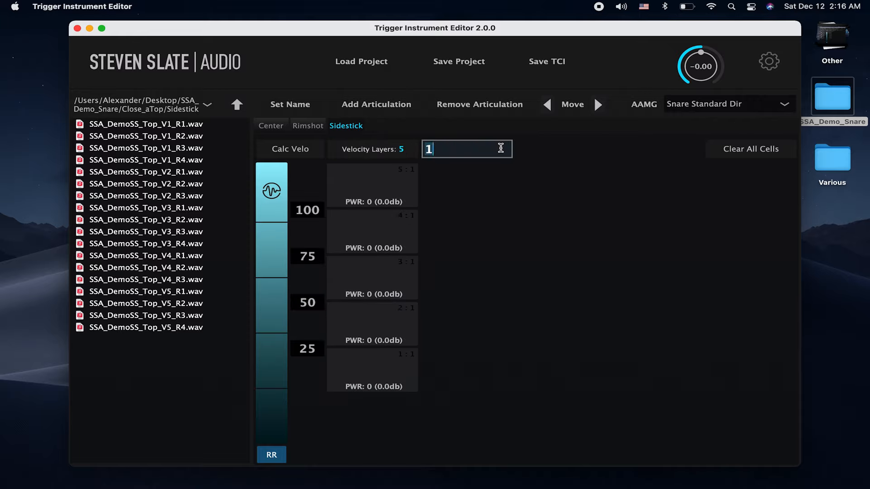
pyautogui.write('4')
pyautogui.press('Return')
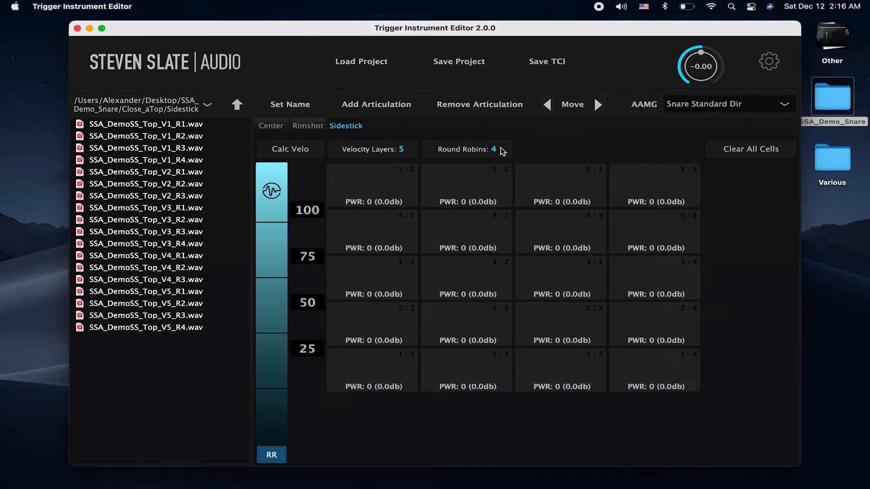
# Load the four Sidestick V1 samples from cell 5:1 and the three V2 samples from cell 4:1
pyautogui.click(171, 126)
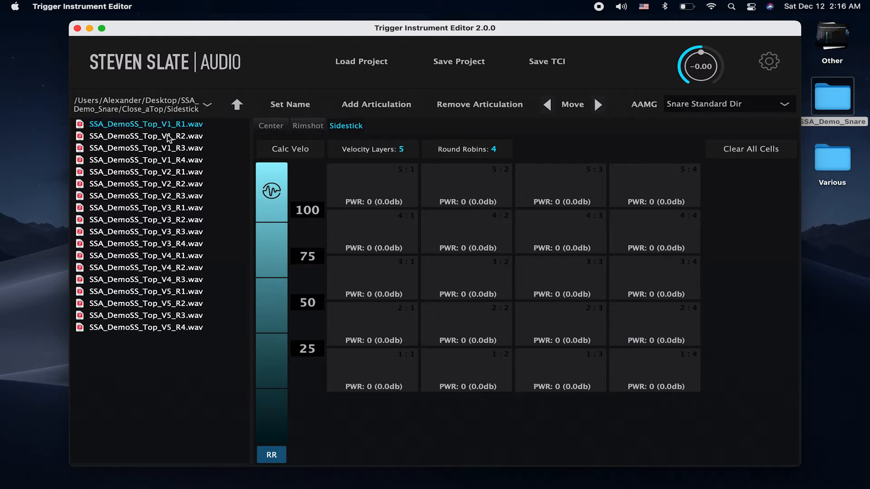
pyautogui.keyDown('shift'); pyautogui.click(184, 164); pyautogui.keyUp('shift')
pyautogui.moveTo(184, 164); pyautogui.dragTo(336, 181)
pyautogui.click(174, 173)
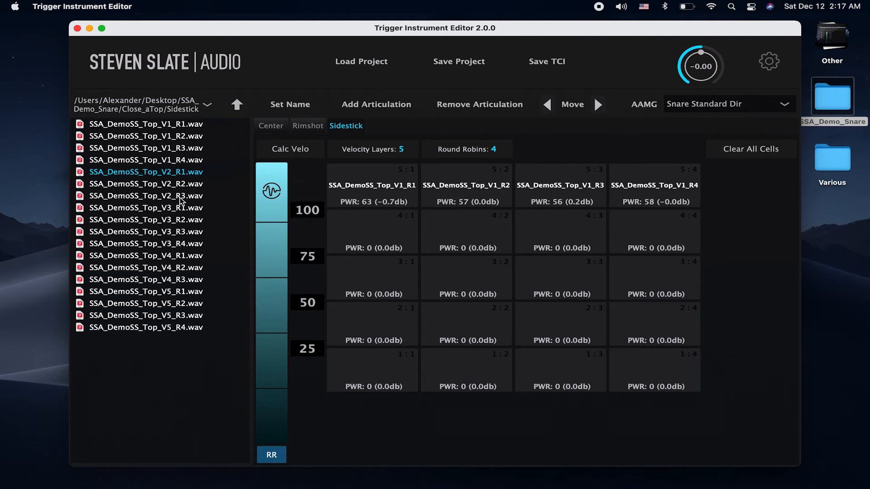
pyautogui.keyDown('shift'); pyautogui.click(181, 196); pyautogui.keyUp('shift')
pyautogui.moveTo(180, 196); pyautogui.dragTo(349, 229)
# Load the four Sidestick V3 samples from cell 3:1 and the three V4 samples from cell 2:1
pyautogui.click(172, 207)
pyautogui.keyDown('shift'); pyautogui.click(172, 243); pyautogui.keyUp('shift')
pyautogui.moveTo(173, 243); pyautogui.dragTo(349, 276)
pyautogui.click(172, 256)
pyautogui.keyDown('shift'); pyautogui.click(172, 280); pyautogui.keyUp('shift')
pyautogui.moveTo(172, 280); pyautogui.dragTo(371, 318)
# Load the four Sidestick V5 samples from cell 1:1, and calculate the articulation's velocity splits automatically
pyautogui.click(181, 292)
pyautogui.keyDown('shift'); pyautogui.click(183, 327); pyautogui.keyUp('shift')
pyautogui.moveTo(183, 327); pyautogui.dragTo(375, 364)
pyautogui.click(292, 149)
pyautogui.click(272, 426)
pyautogui.click(271, 313)
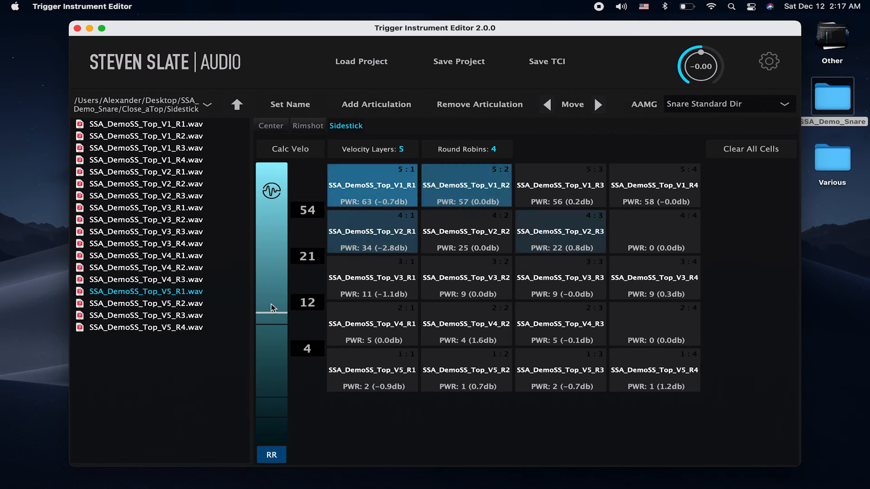
# Set the Sidestick velocity splits manually to 107, 87, 60 and 30, from the highest layer down
pyautogui.click(313, 211)
pyautogui.write('107')
pyautogui.press('Return')
pyautogui.click(306, 259)
pyautogui.write('87')
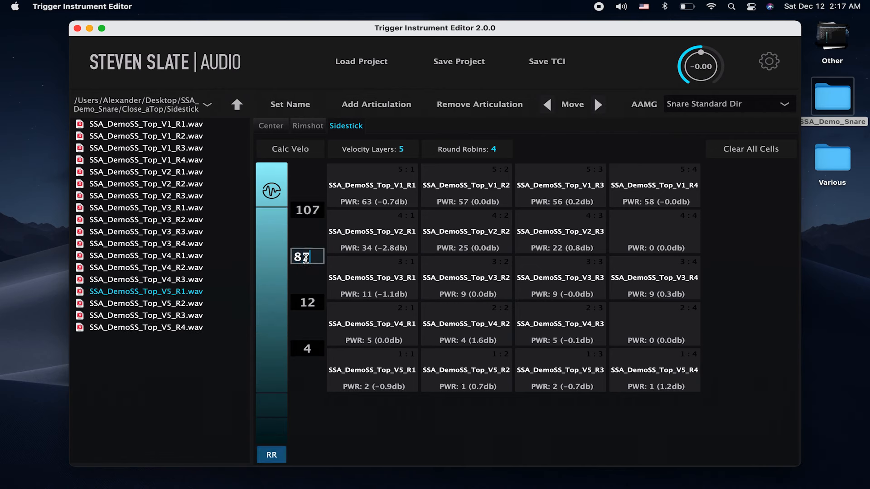
pyautogui.press('Return')
pyautogui.click(306, 303)
pyautogui.write('60')
pyautogui.press('Return')
pyautogui.click(306, 349)
pyautogui.write('30')
pyautogui.press('Return')
# Audition the Sidestick samples on the velocity strip, from the middle layer up to the top layer
pyautogui.click(274, 254)
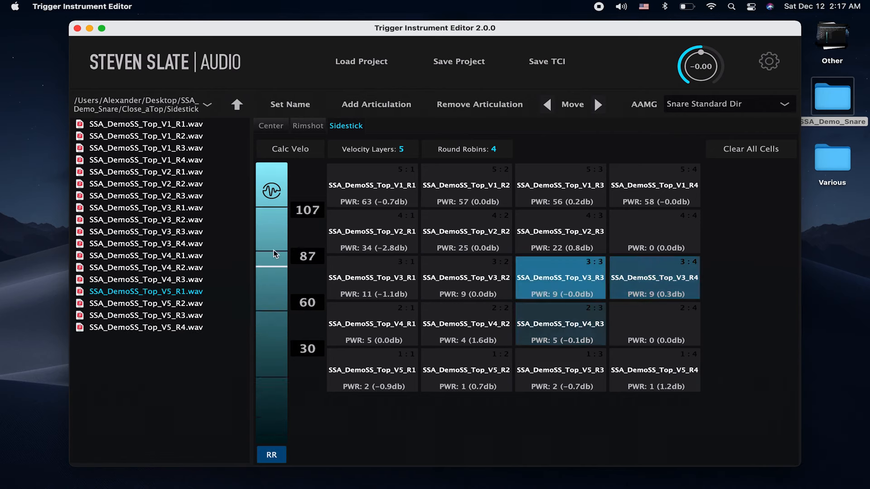
pyautogui.click(272, 228)
pyautogui.click(270, 201)
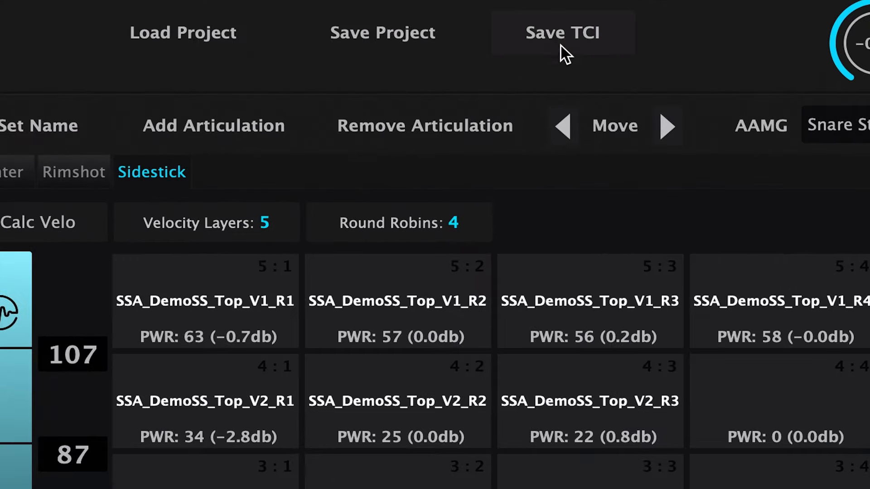
# Save the instrument as SSA Demo Snare Top.tci on the Desktop, replacing the existing file
pyautogui.click(545, 63)
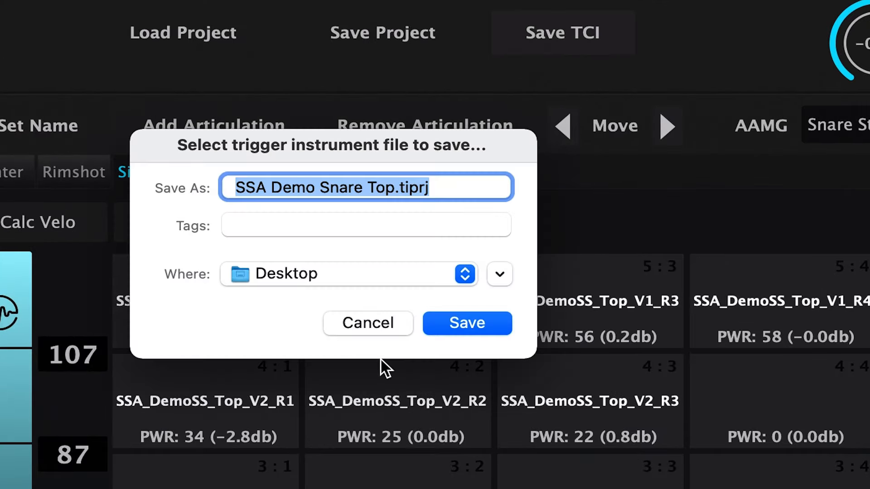
pyautogui.moveTo(404, 186); pyautogui.dragTo(491, 186)
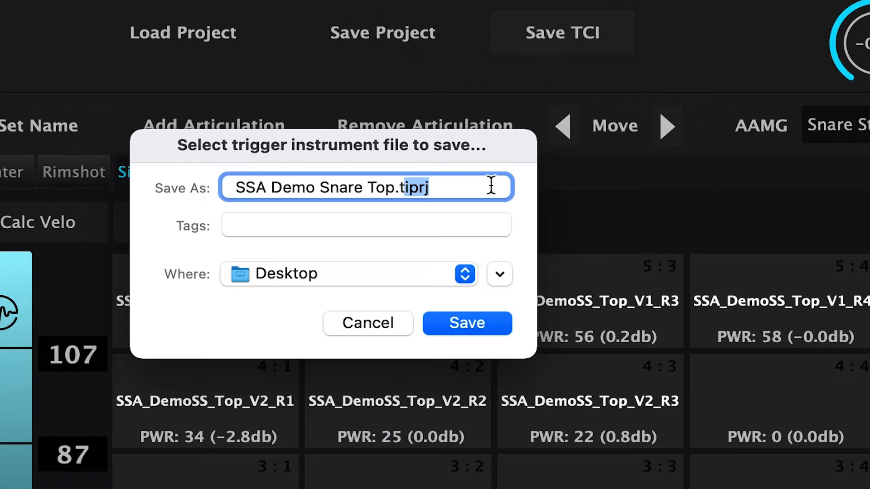
pyautogui.press('BackSpace')
pyautogui.press('BackSpace')
pyautogui.click(467, 322)
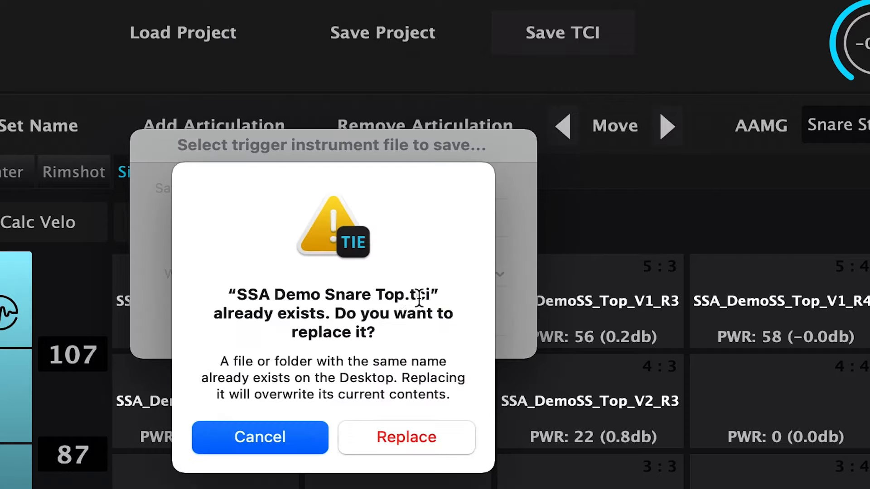
pyautogui.click(402, 437)
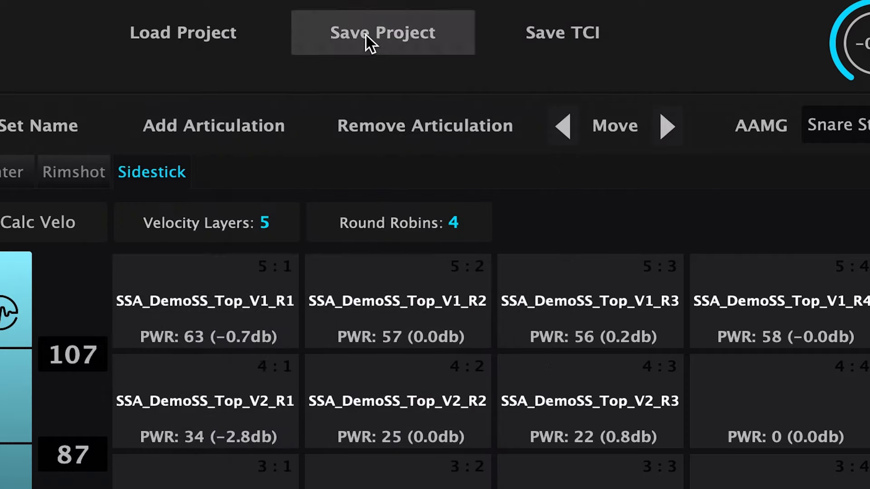
# Save the project on the Desktop as SSA Demo Snare Top, without an extension in the name
pyautogui.click(366, 34)
pyautogui.click(423, 188)
pyautogui.press('BackSpace')
pyautogui.press('BackSpace')
pyautogui.press('BackSpace')
pyautogui.press('BackSpace')
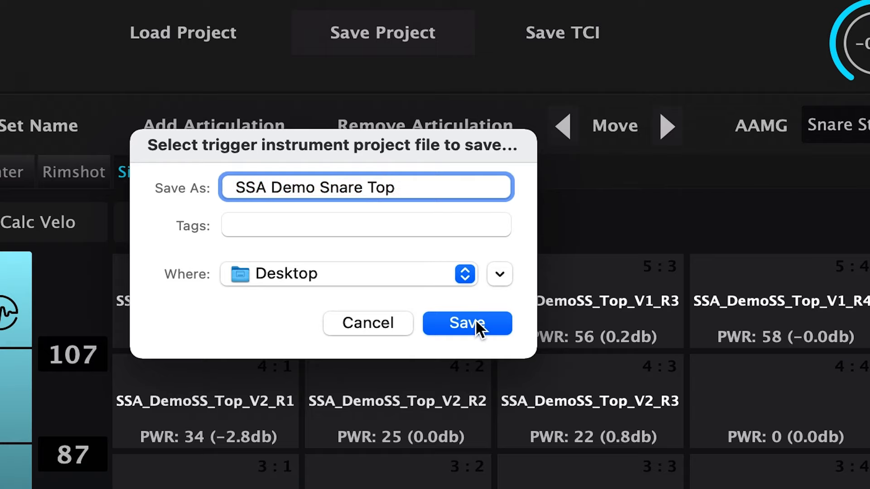
pyautogui.click(474, 319)
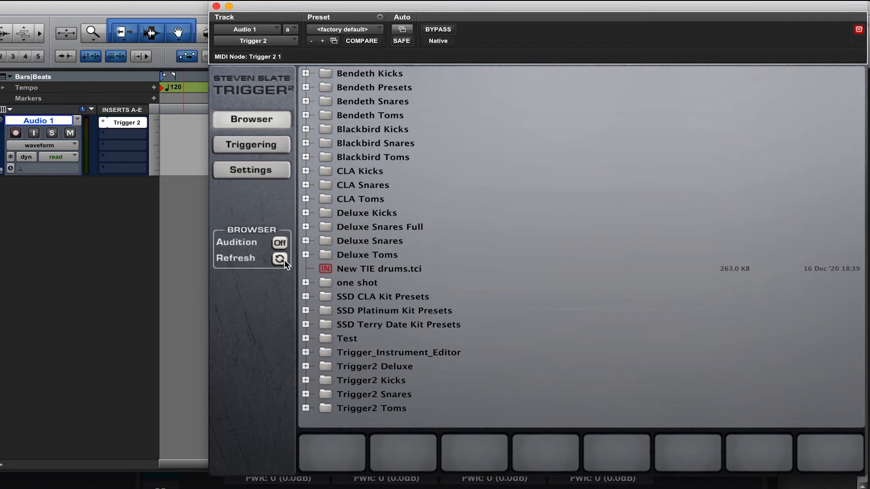
# In the Trigger 2 plug-in, load New TIE drums.tci from the browser into the first instrument slot
pyautogui.click(368, 272)
pyautogui.moveTo(368, 272); pyautogui.dragTo(339, 447)
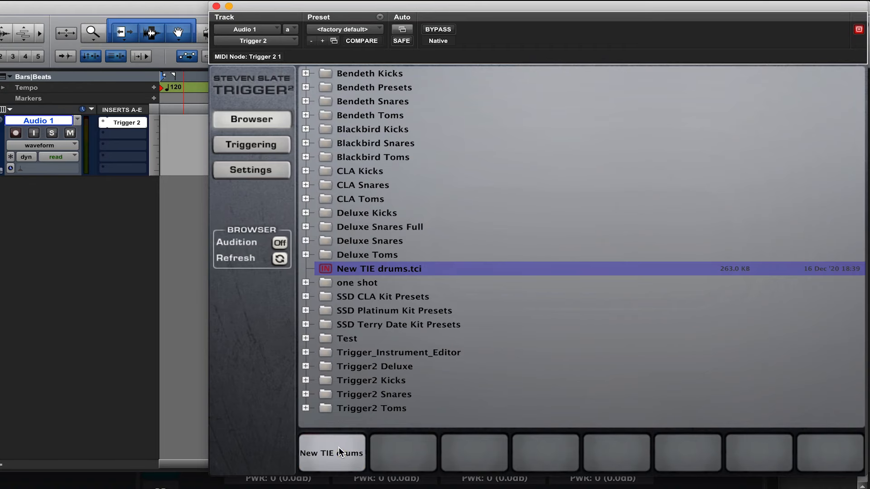